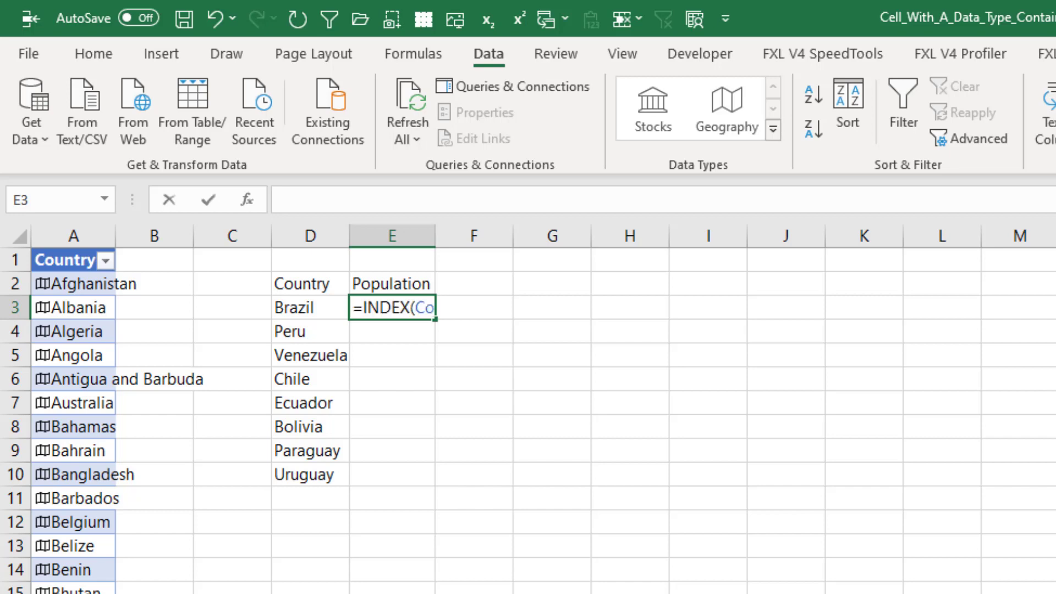
text(=XL)
Step: Start an XLOOKUP in E3 using Brazil in D3 against the whole Country column
key(Tab)
key(Left)
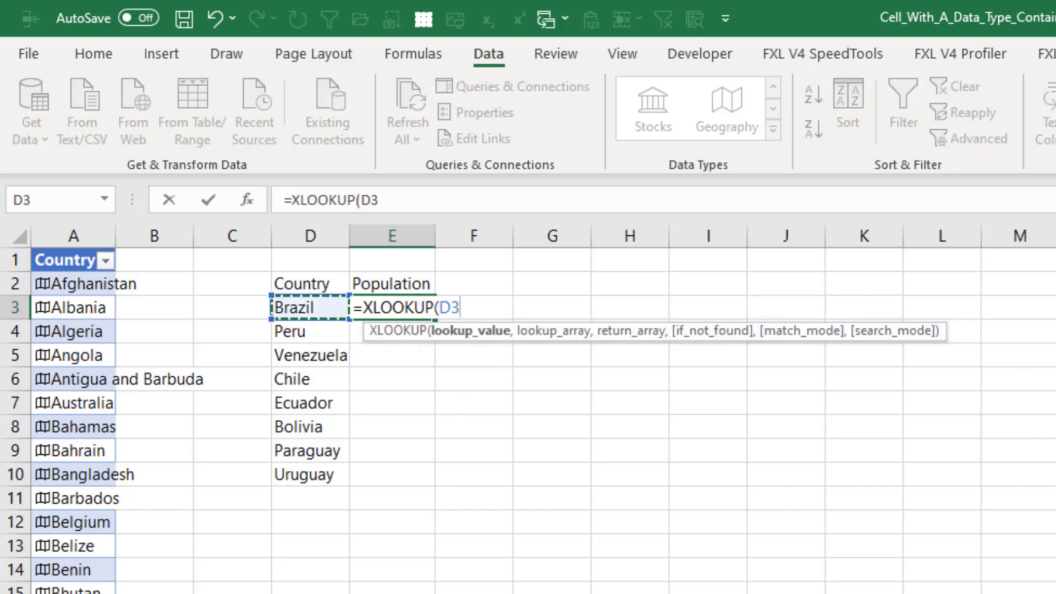
text(,)
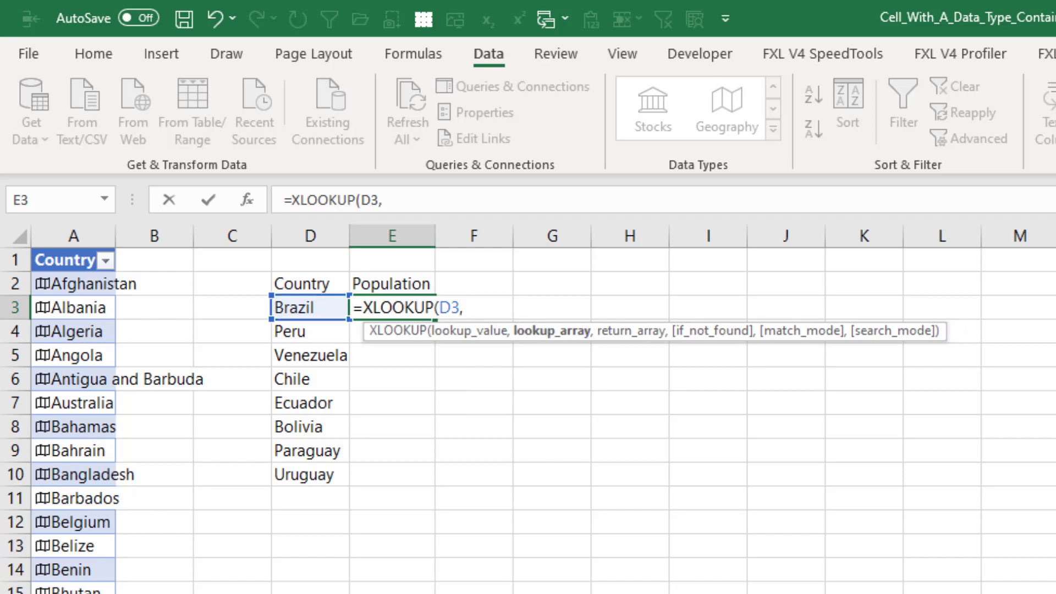
key(Left)
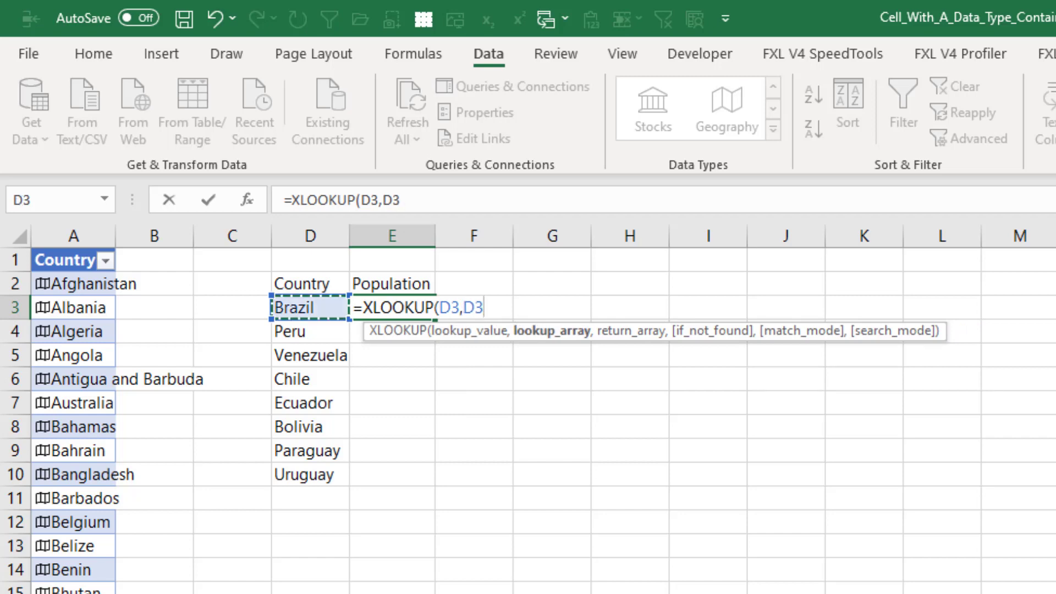
key(Left)
key(Left)
key(Left)
key(Up)
key(ctrl+shift+Down)
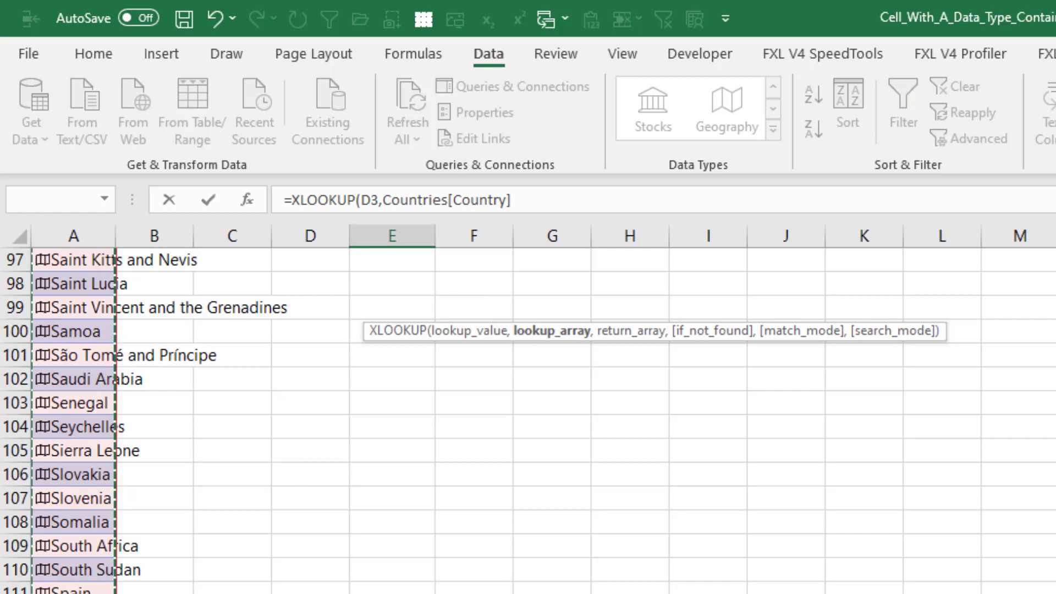
key(ctrl+BackSpace)
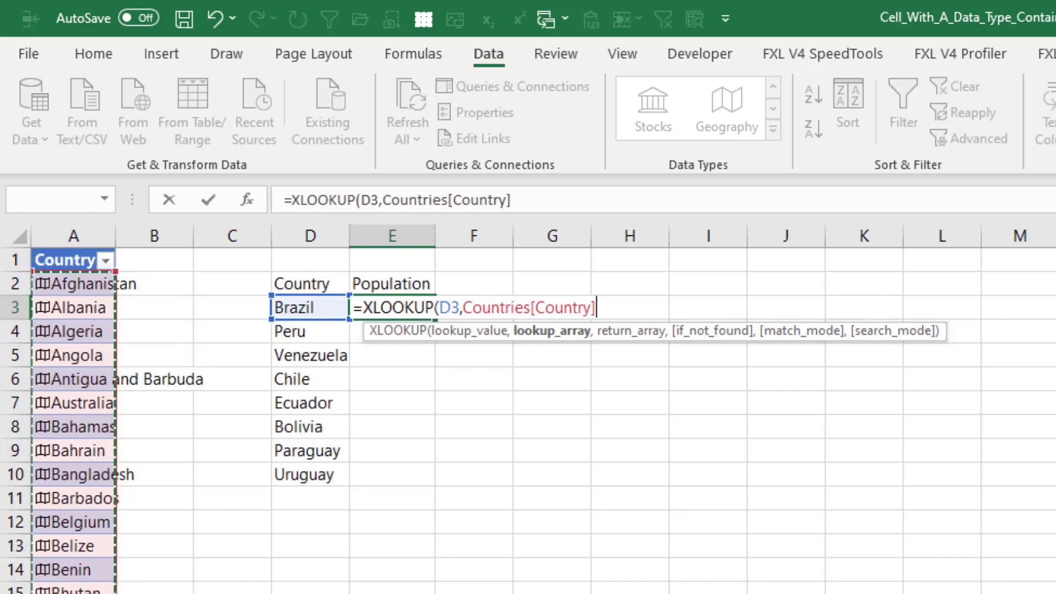
text(.)
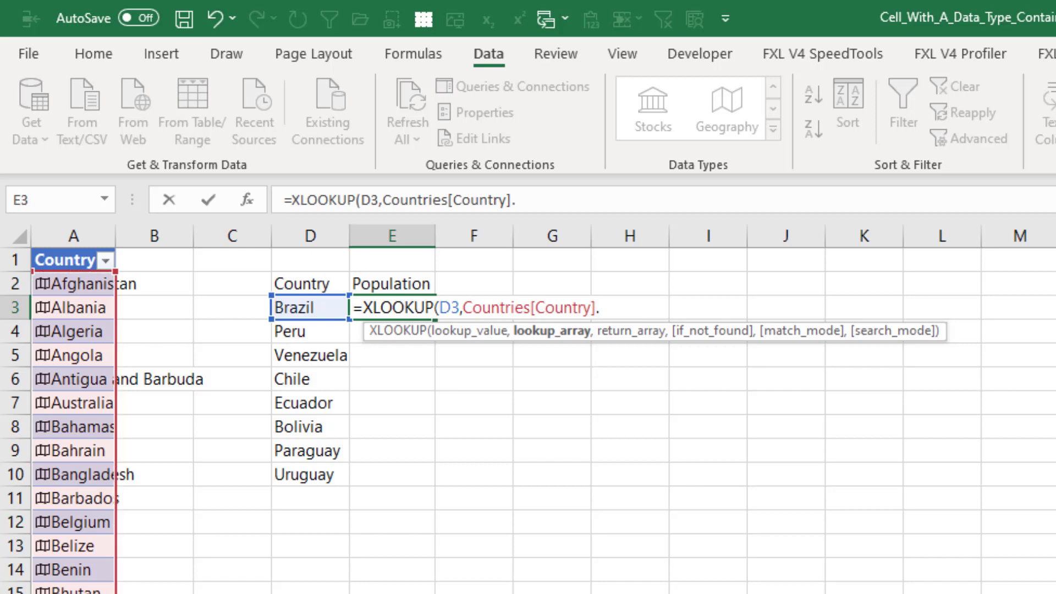
text(Name,)
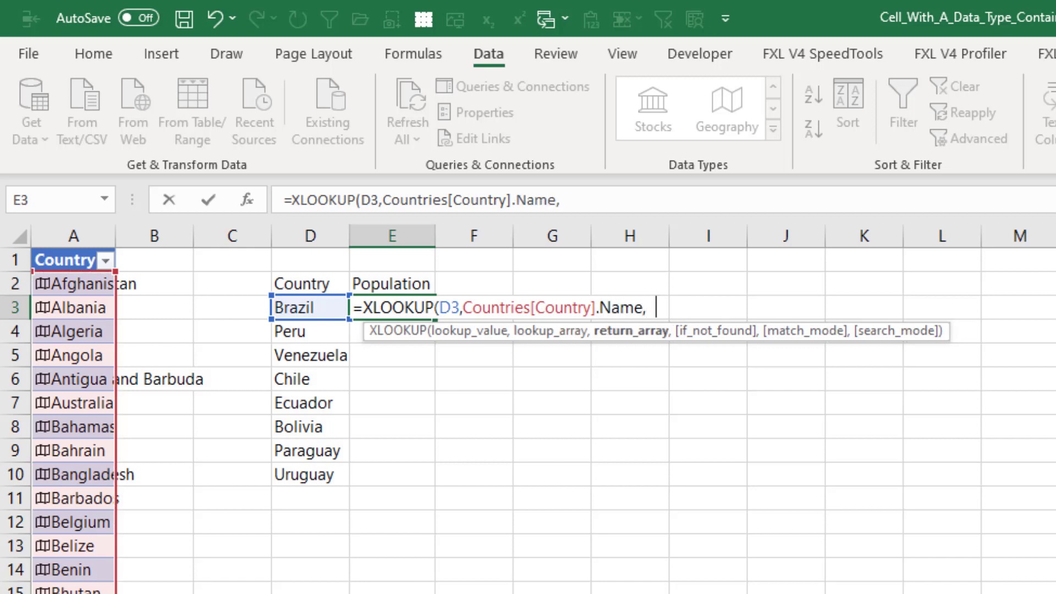
Step: Correct the table name and reference Countries[Country] so the formula returns Brazil's population
key(BackSpace)
text(Coutn)
key(BackSpace)
key(BackSpace)
text(nt)
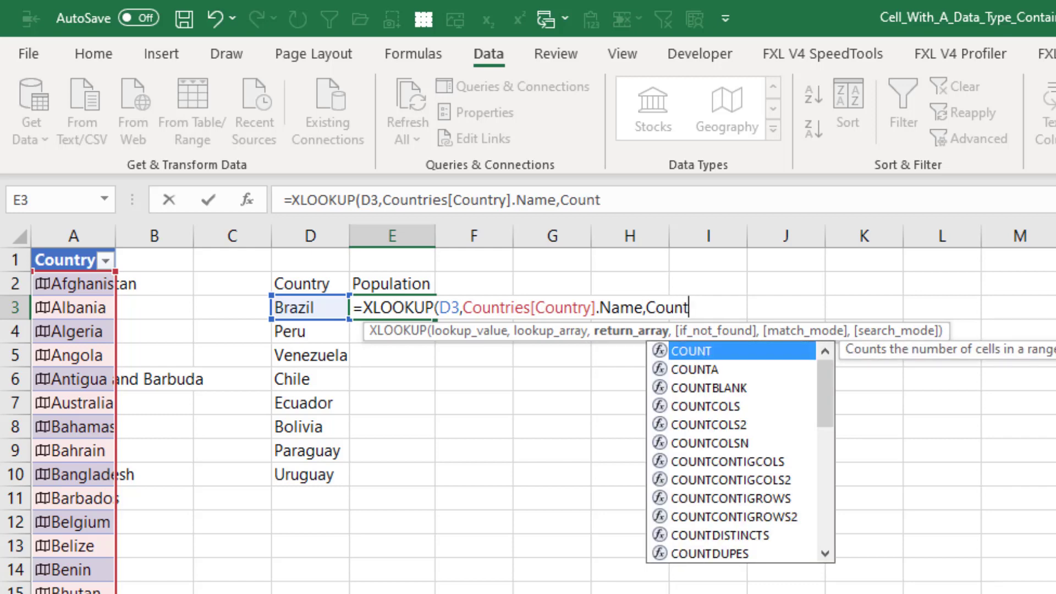
text(ries)
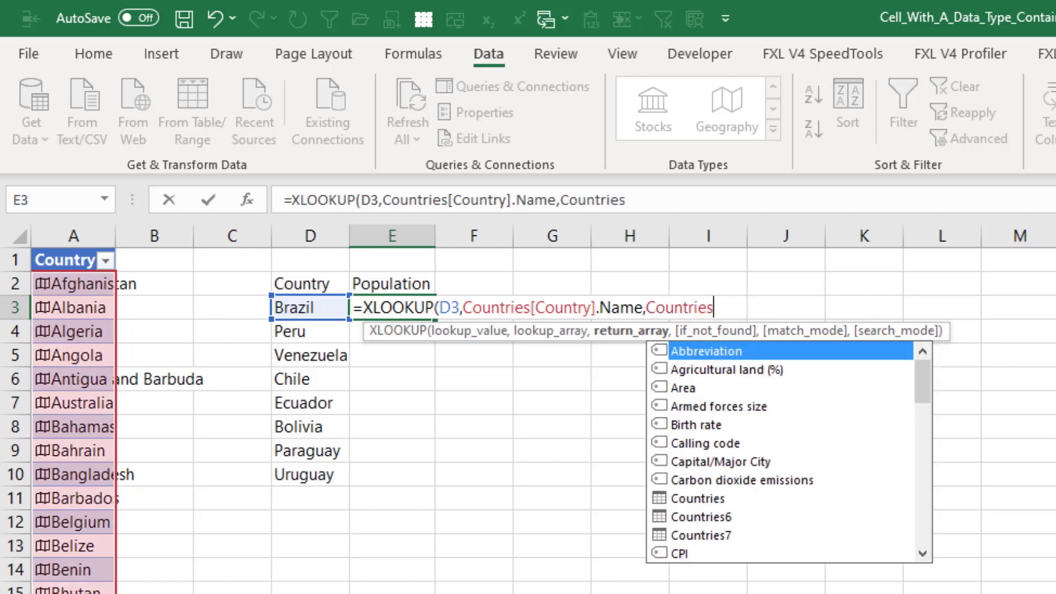
text([)
key(Down)
key(Tab)
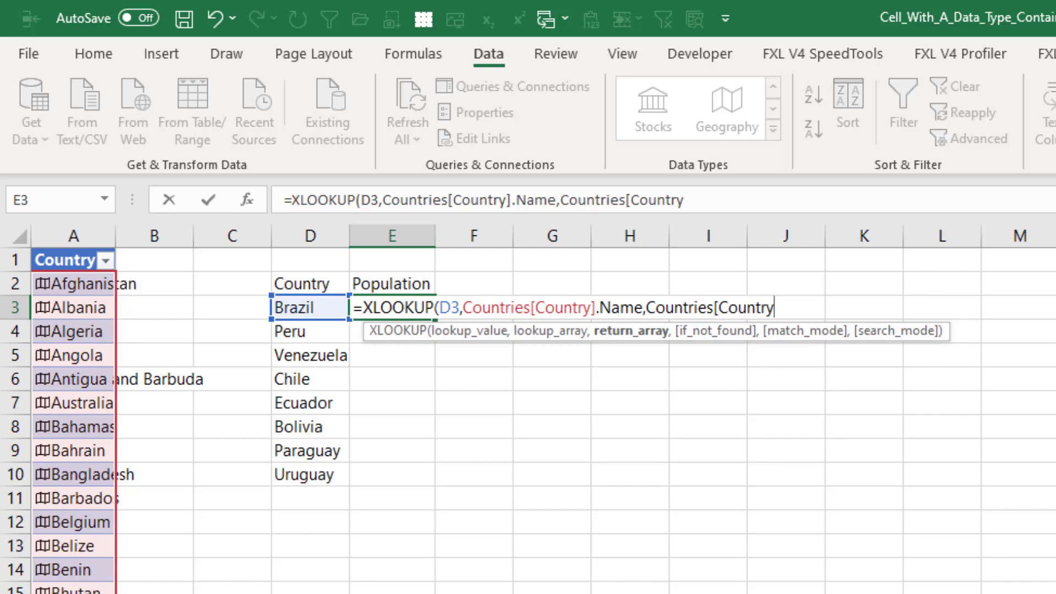
text(].Po)
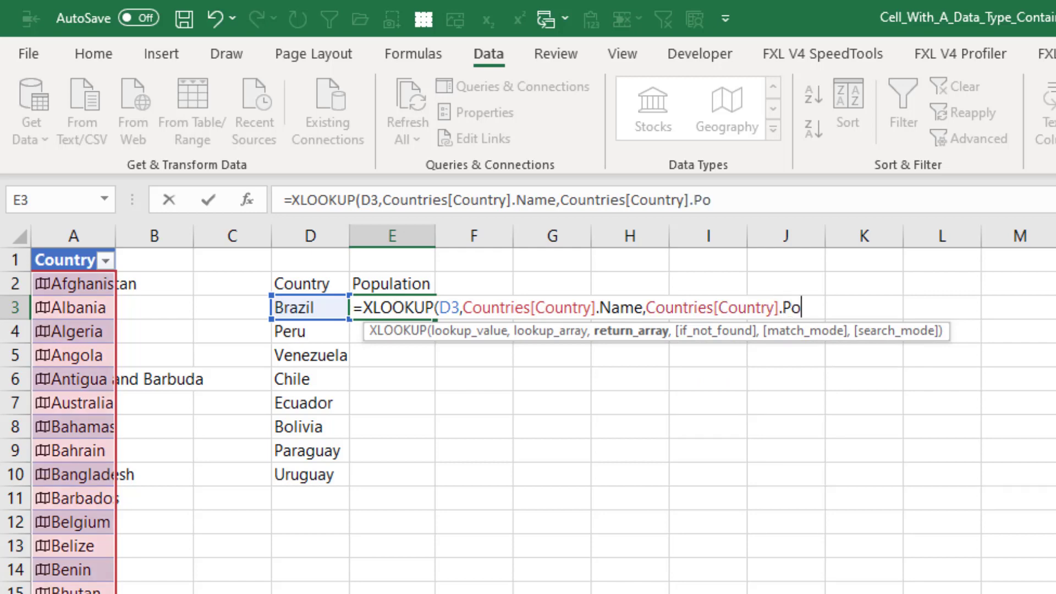
text(pulation))
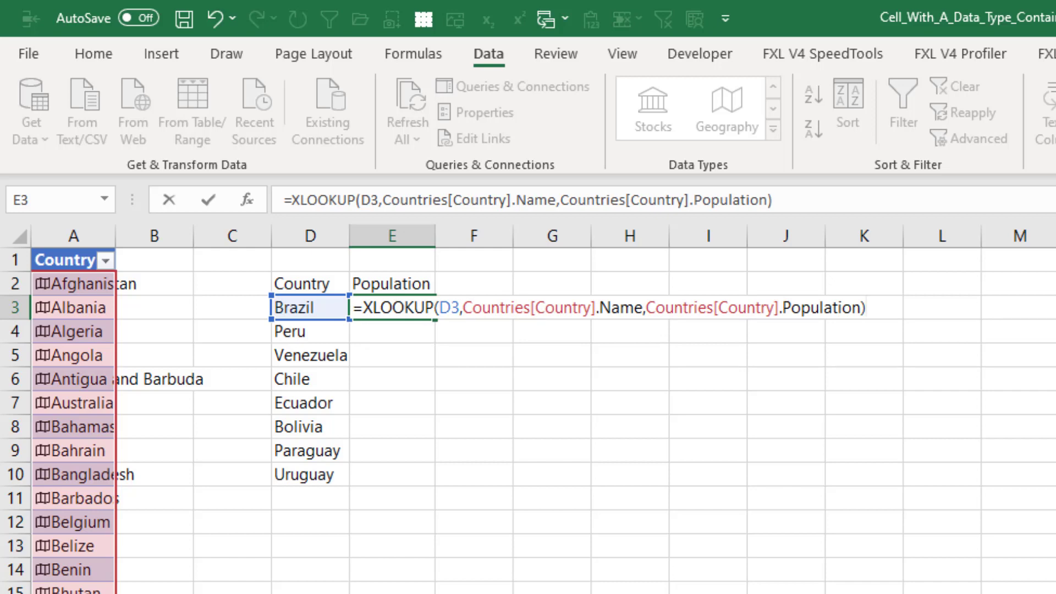
Step: Confirm the XLOOKUP giving 209469333 and fill it down through Uruguay in row 10
key(Return)
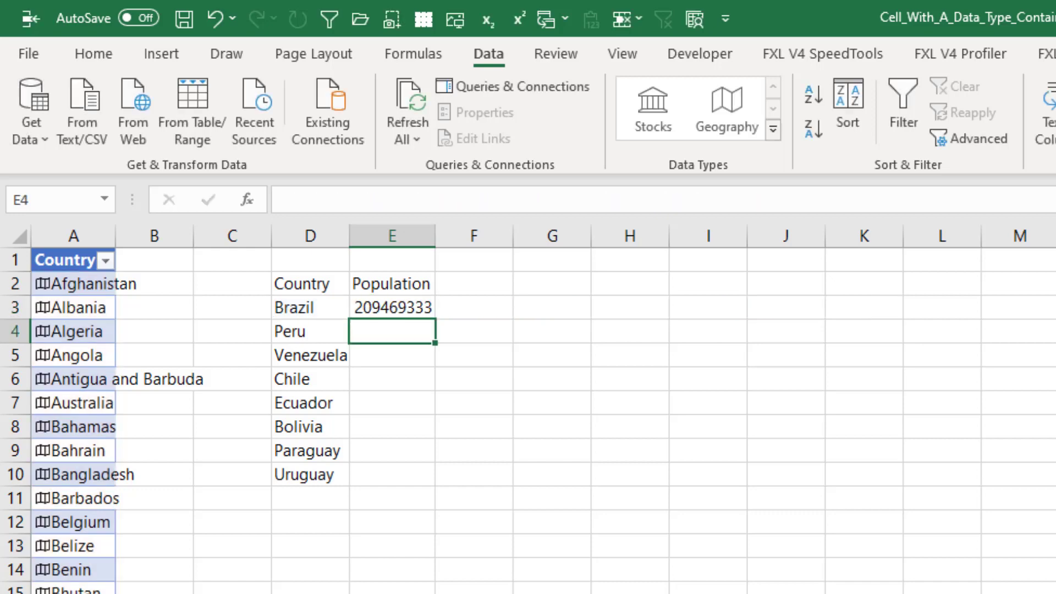
key(Up)
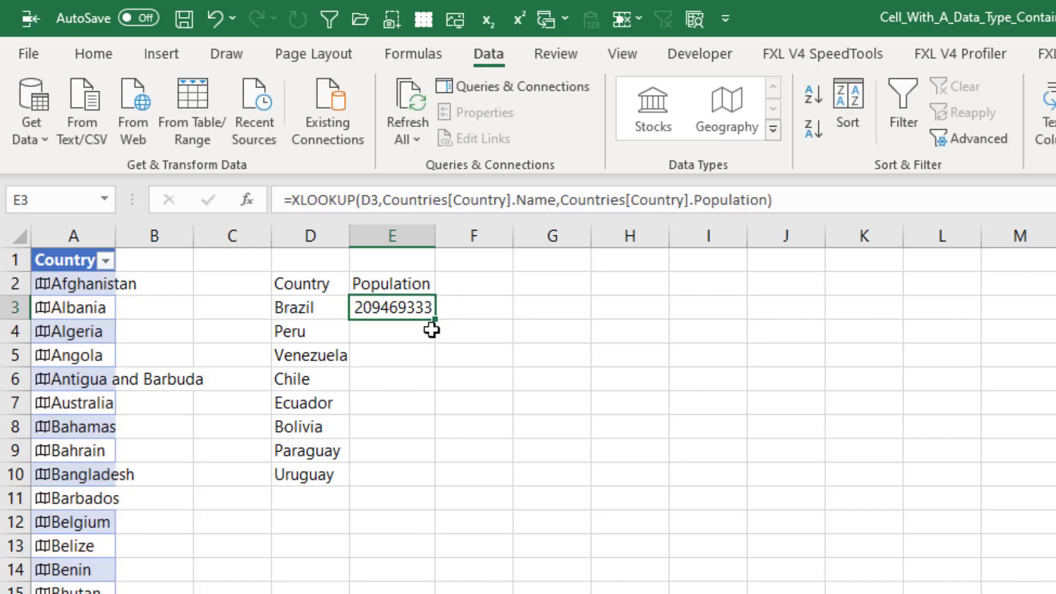
drag(435, 319, 438, 485)
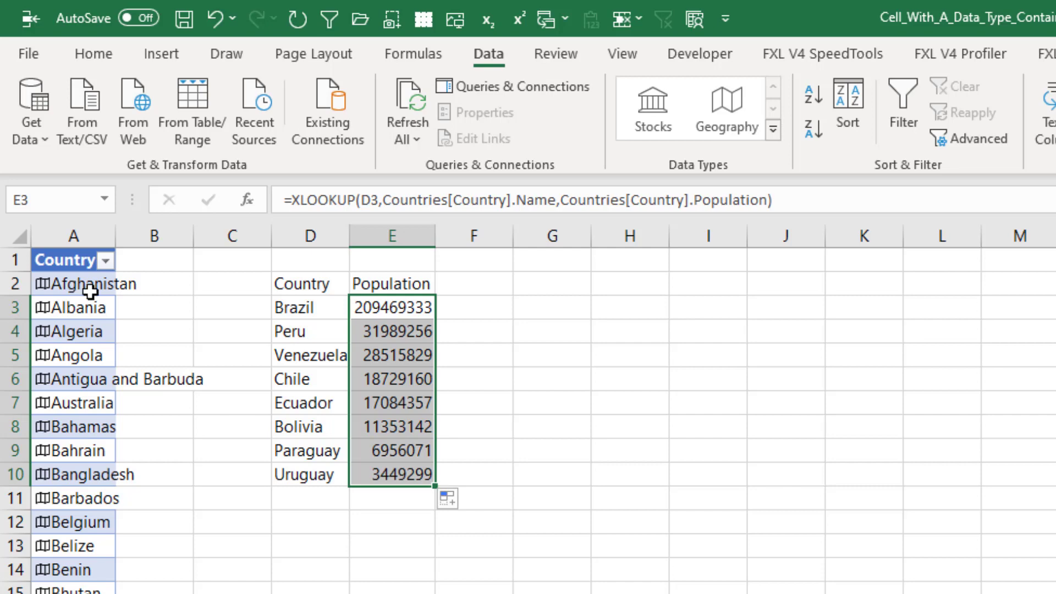
key(F2)
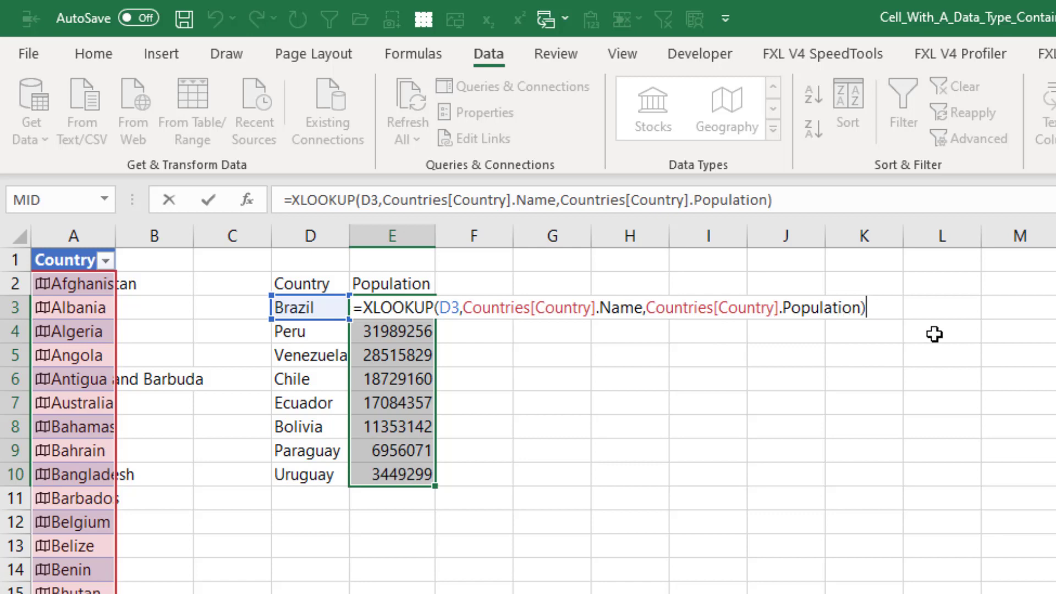
Step: Confirm Brazil's INDEX/MATCH formula on Countries7 and move to the next worksheet
key(ctrl+Return)
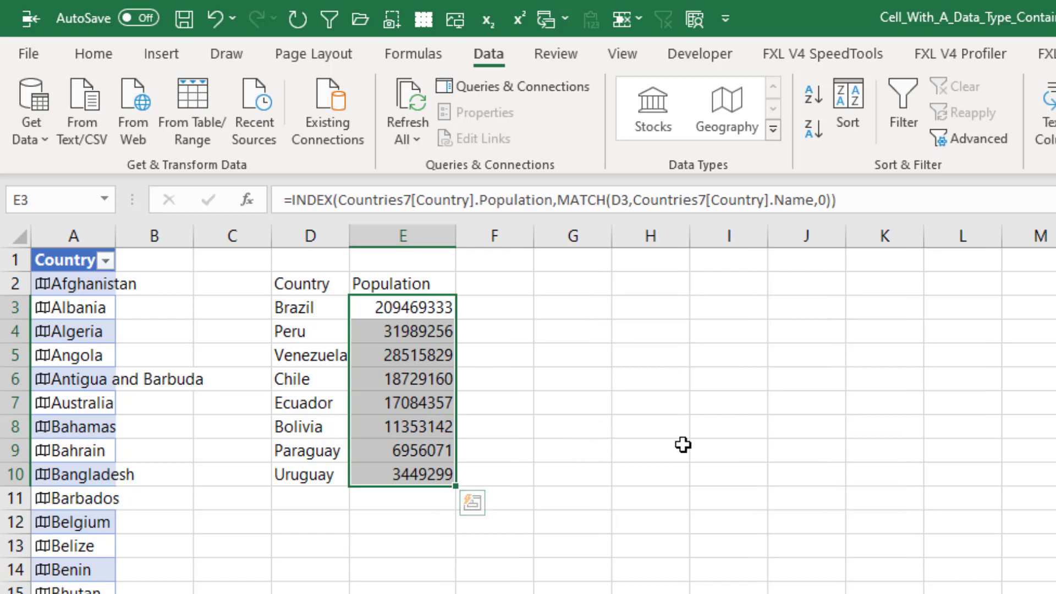
key(F2)
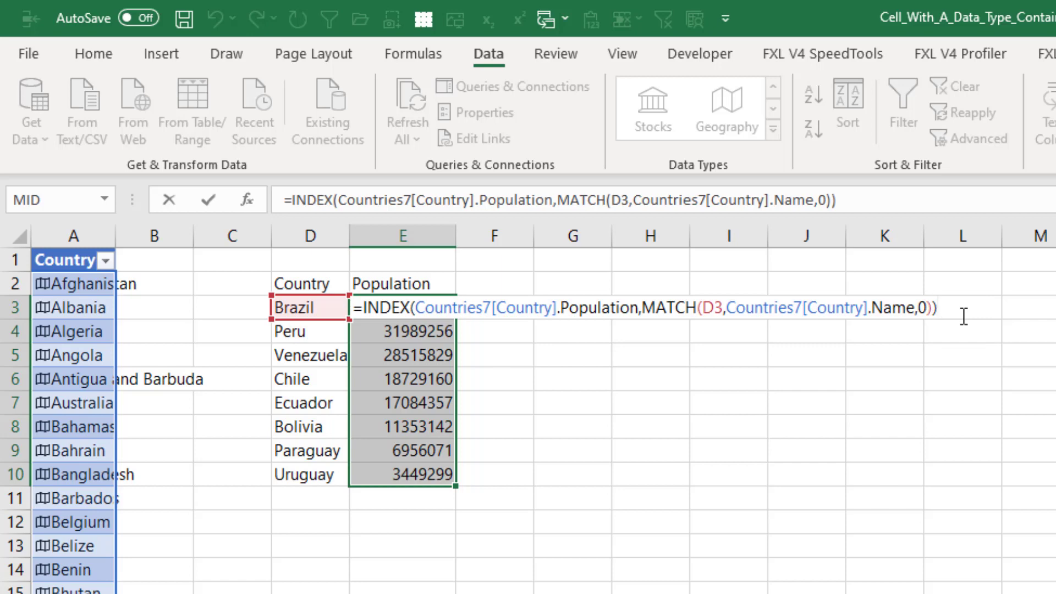
key(ctrl+Return)
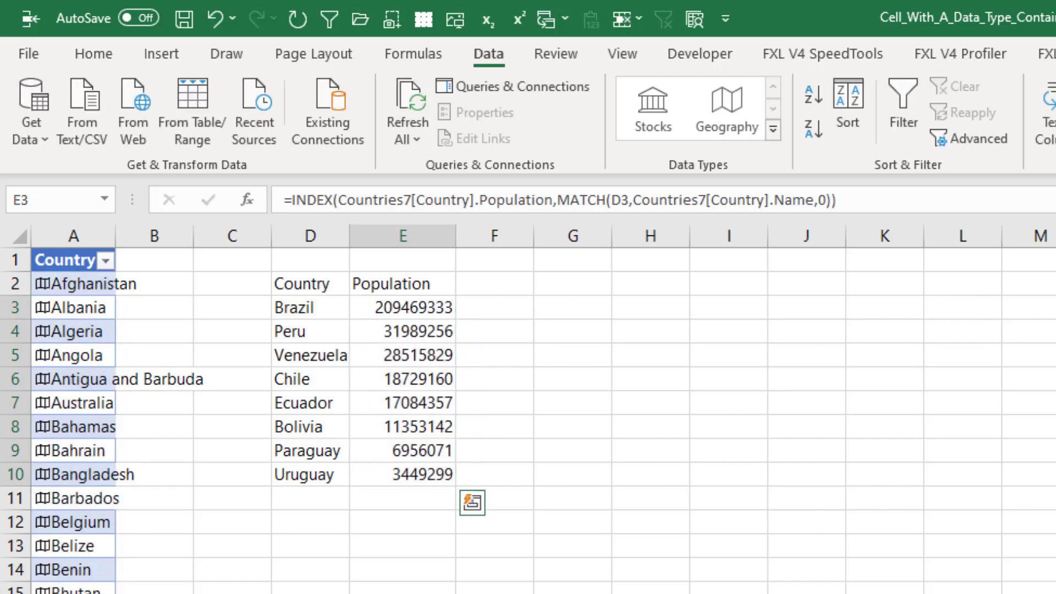
key(ctrl+Page_Down)
Step: Sort the City table by Latitude, largest to smallest, so Reykjavik comes first
click(166, 285)
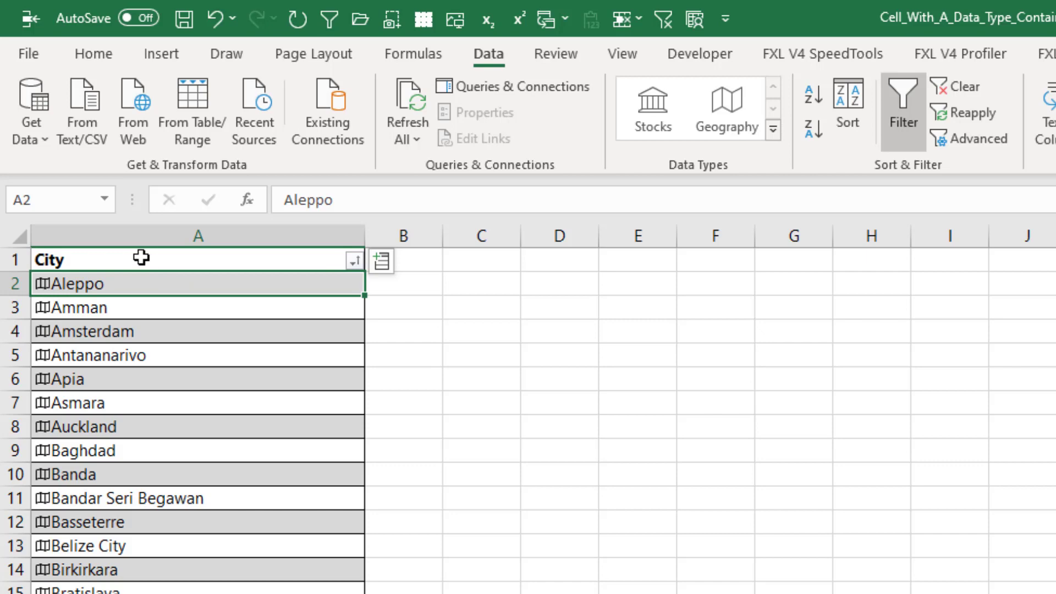
click(354, 261)
click(345, 305)
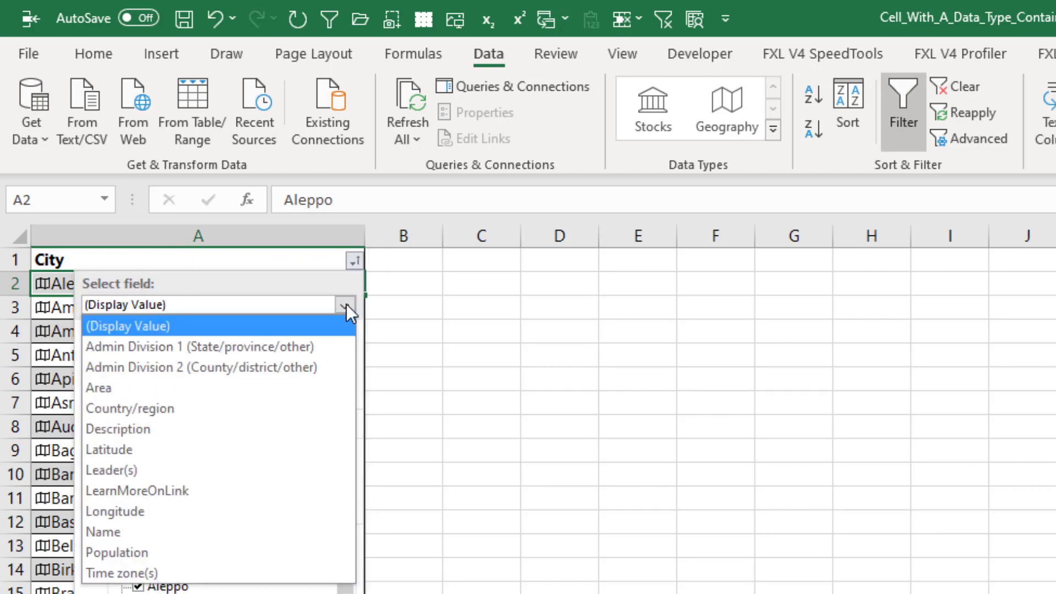
click(156, 447)
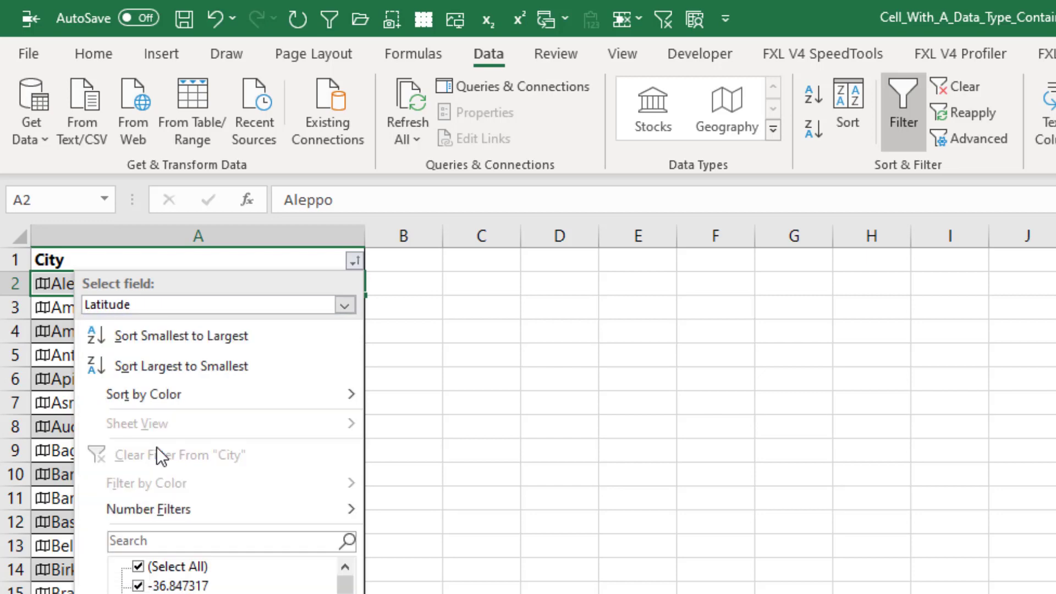
click(191, 372)
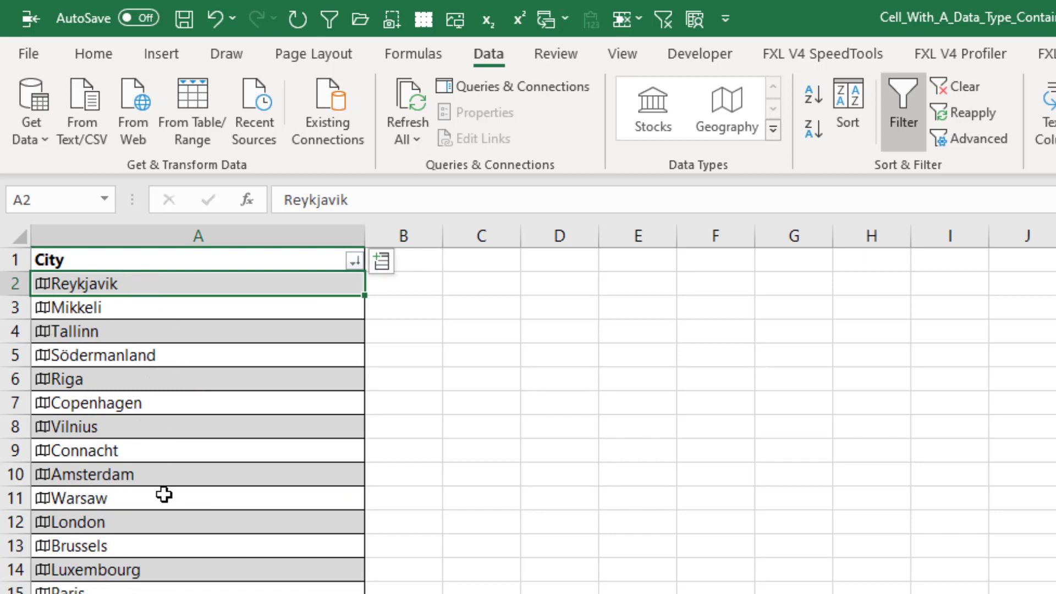
scroll(181, 521, down, 1)
scroll(181, 521, down, 9)
scroll(181, 521, down, 11)
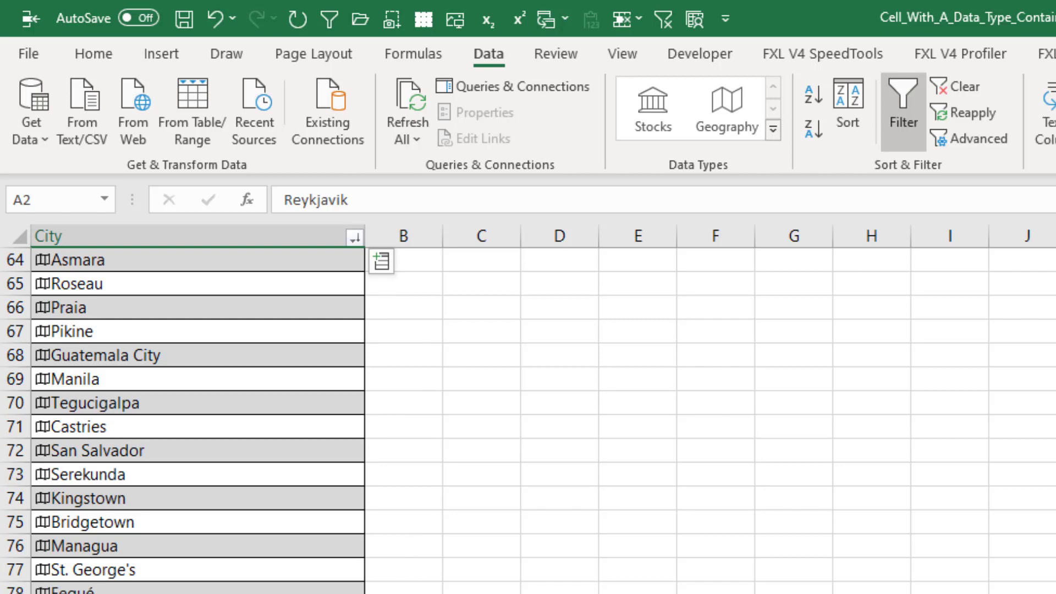
scroll(168, 591, down, 11)
scroll(169, 591, down, 11)
scroll(169, 591, up, 4)
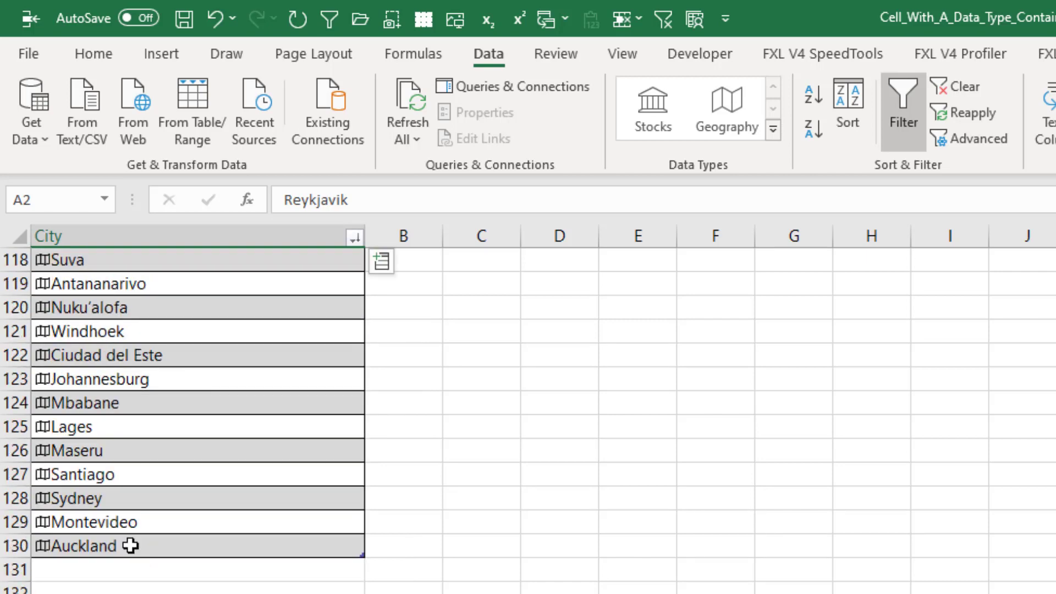
key(ctrl+Home)
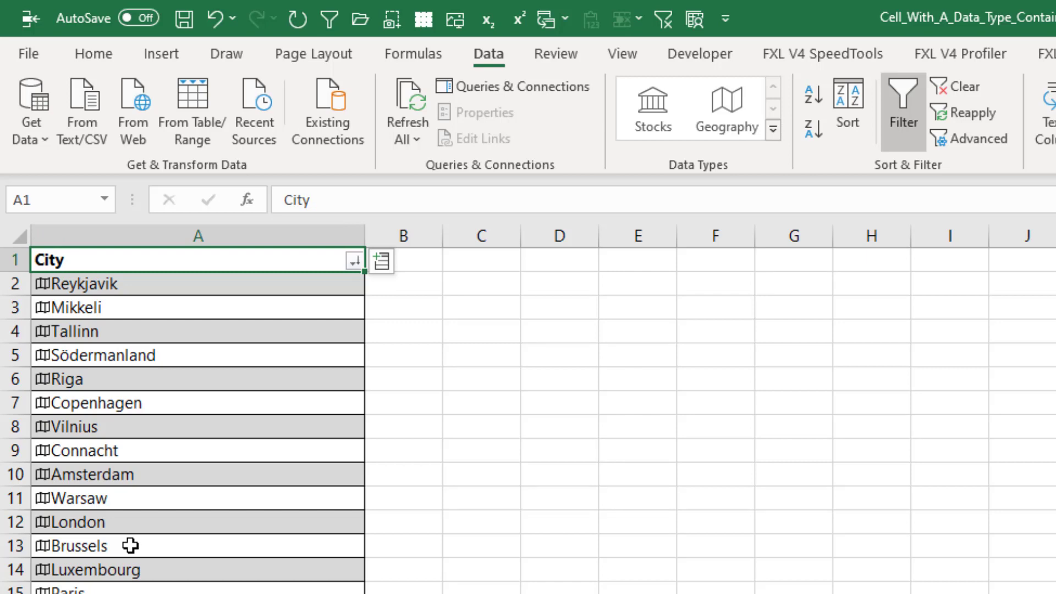
Step: On the comparison sheet, re-confirm =C5=A5 testing text Angola against the data type, showing FALSE
key(ctrl+Page_Down)
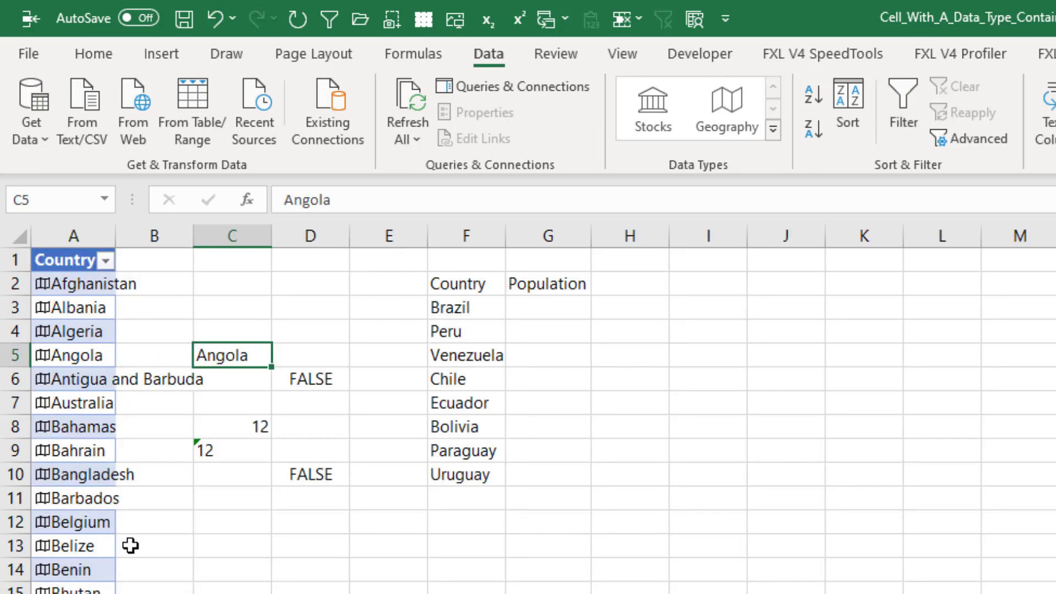
key(Left)
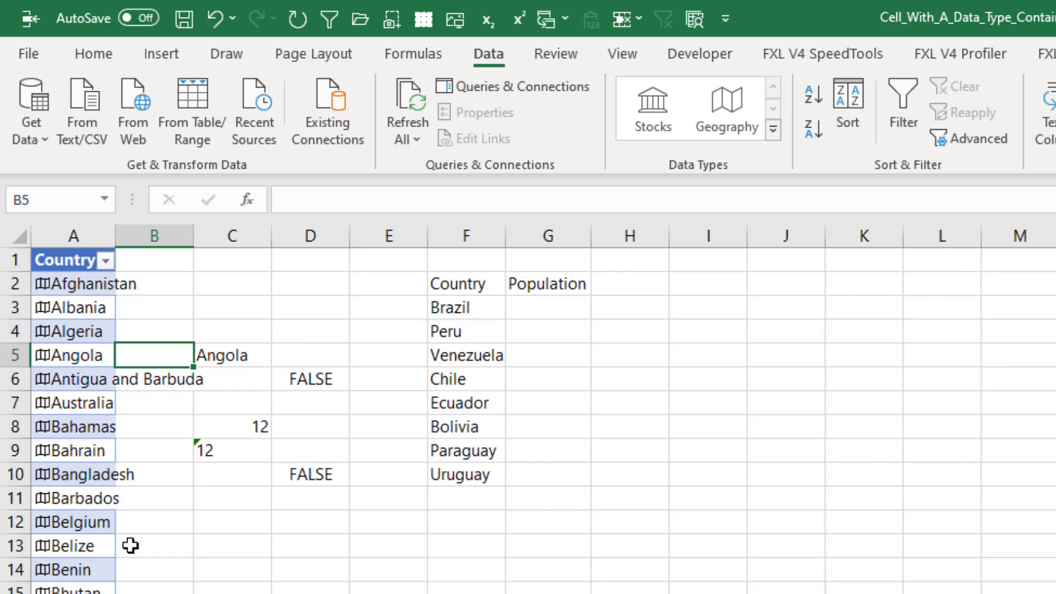
key(Left)
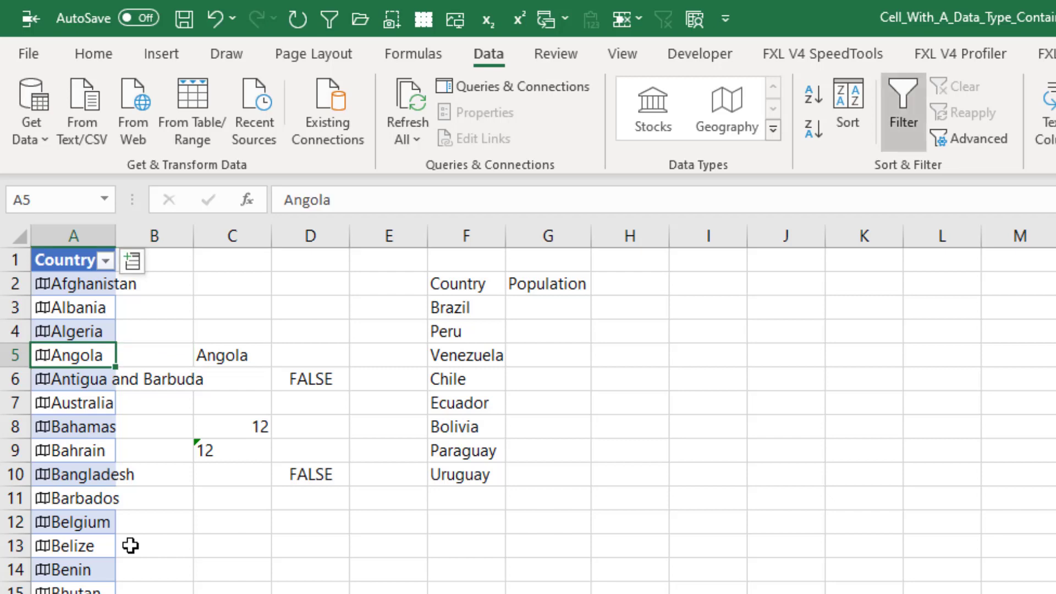
key(Right)
key(Right)
key(Down)
key(Right)
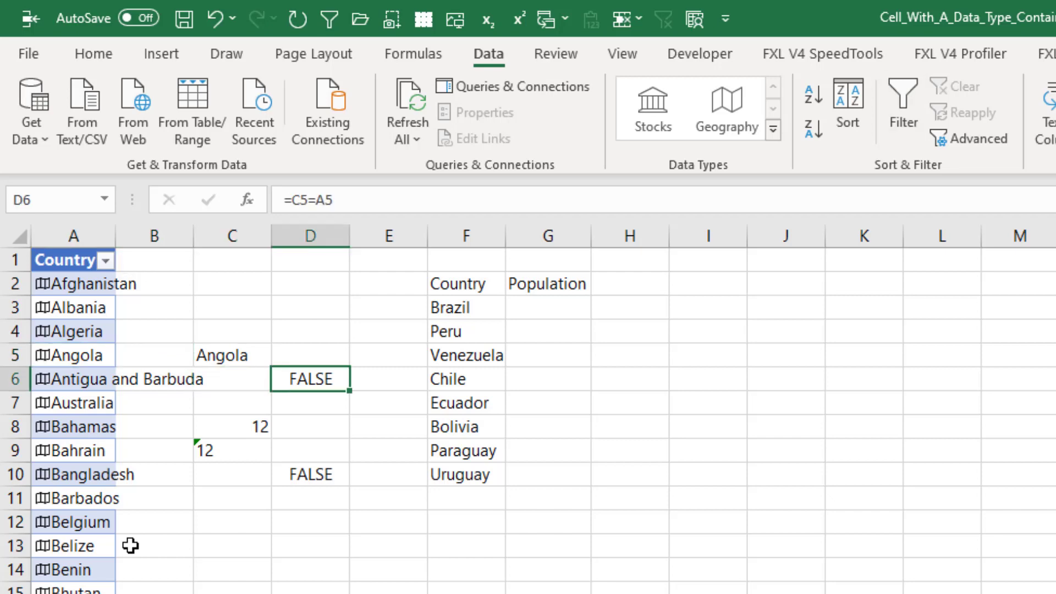
key(F2)
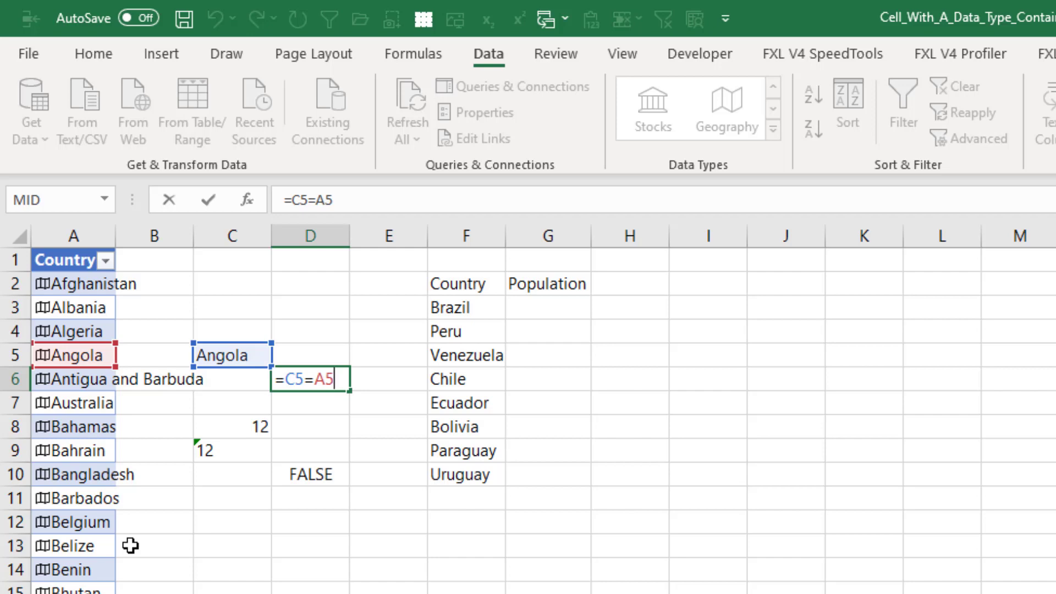
key(Return)
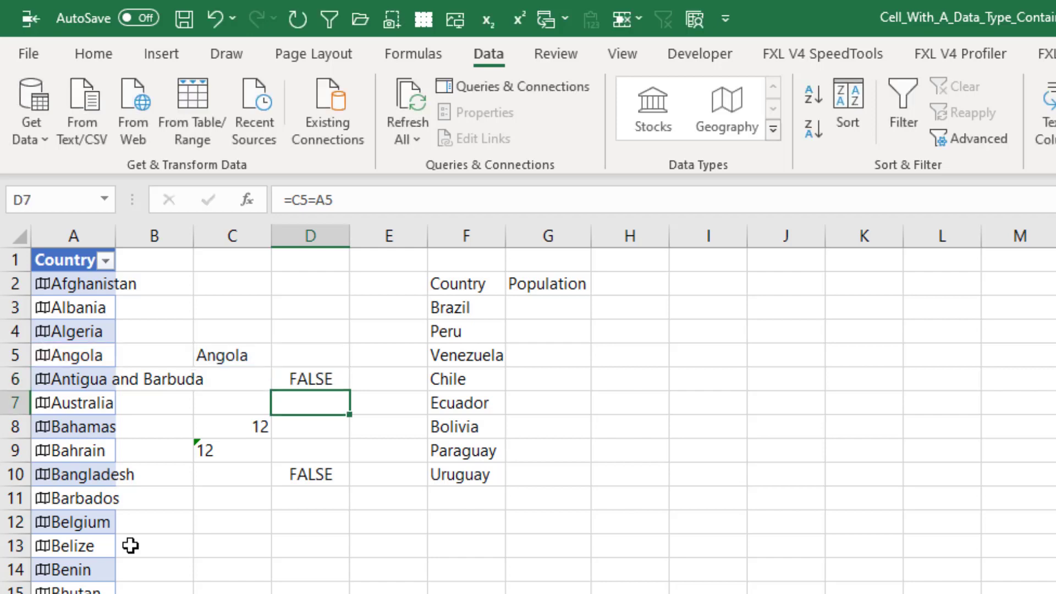
Step: Re-confirm =C8=C9 in D10 comparing number 12 with text 12, showing FALSE
key(Down)
key(Left)
key(Down)
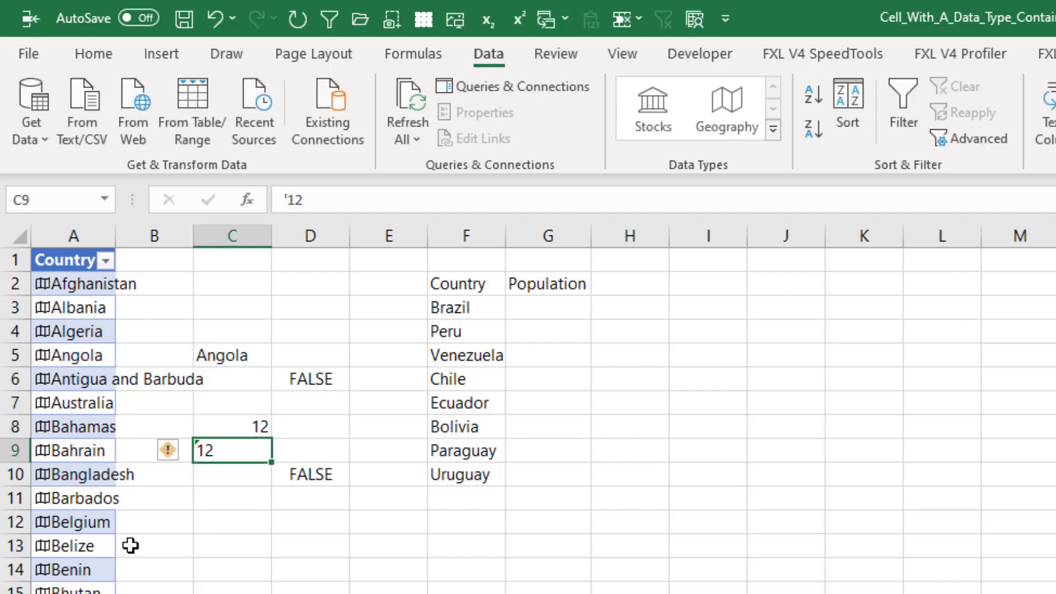
key(Down)
key(Right)
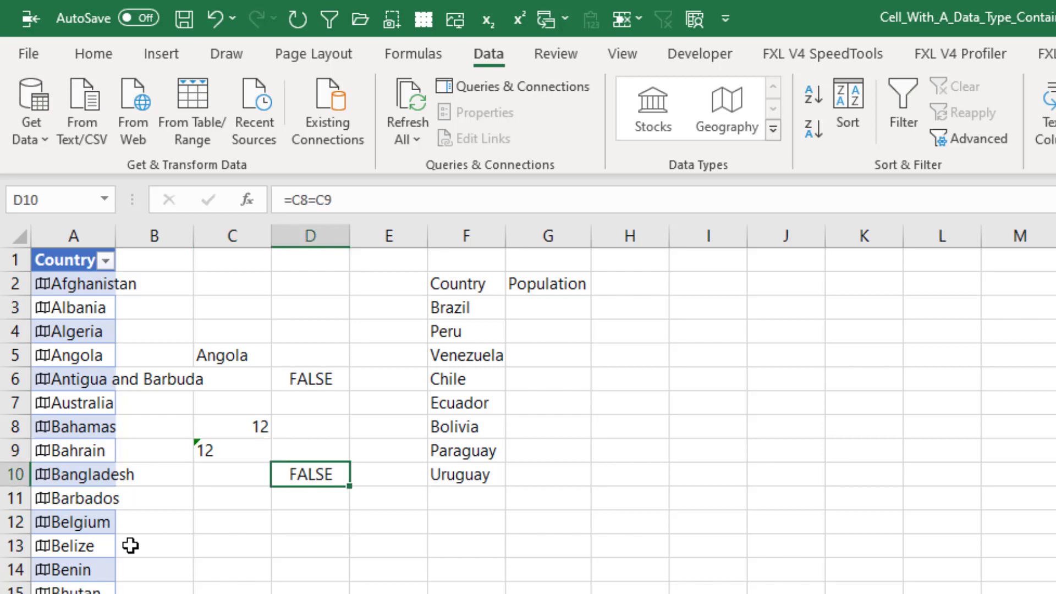
key(F2)
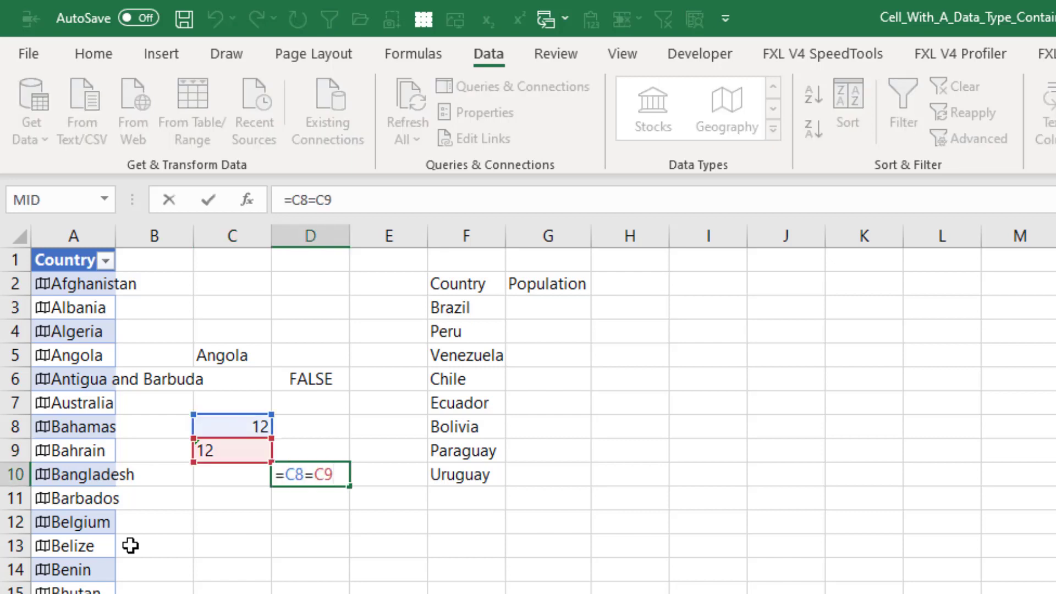
key(ctrl+Return)
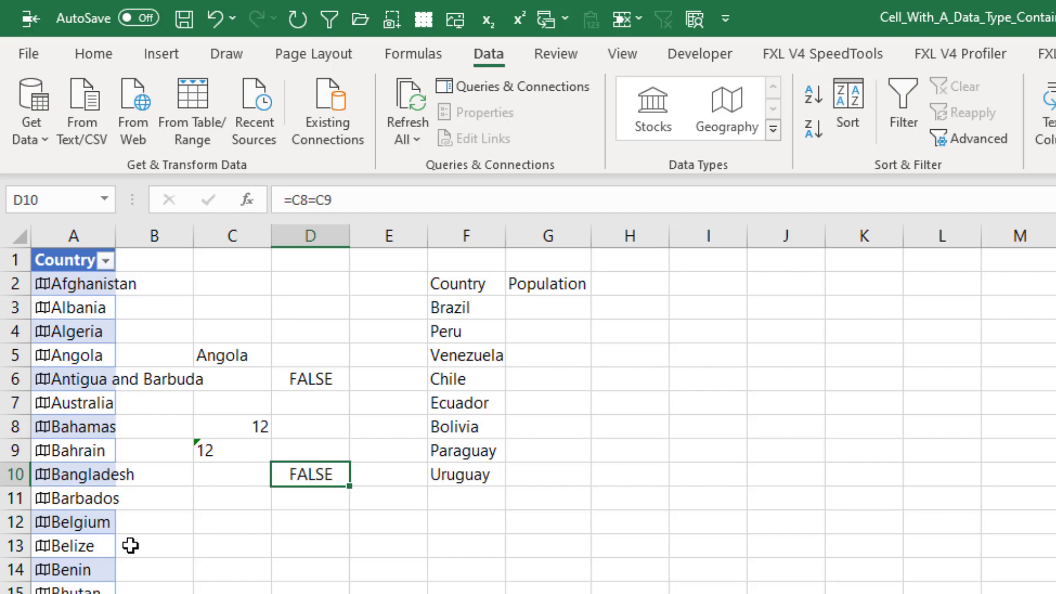